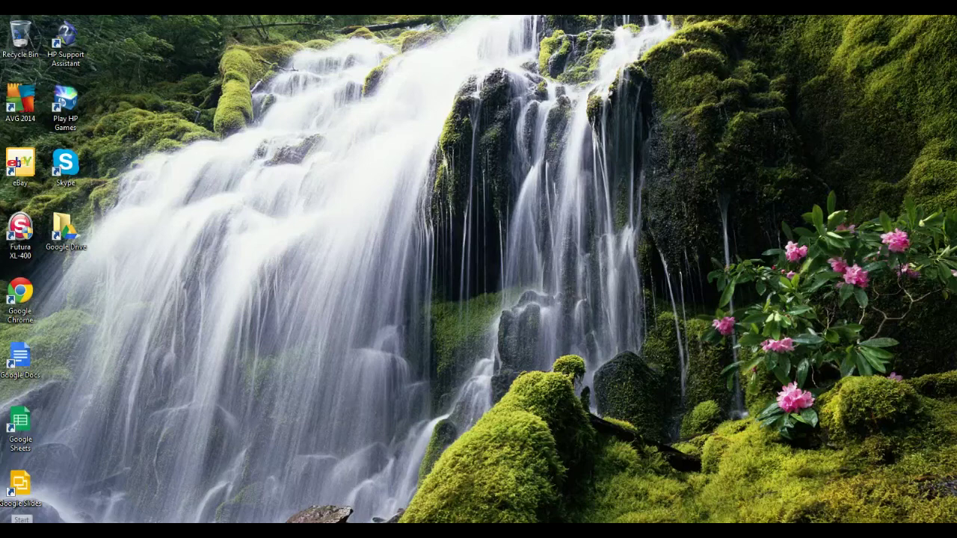
Step: Open a Windows Explorer window and show the contents of Local Disk (C:)
key(super)
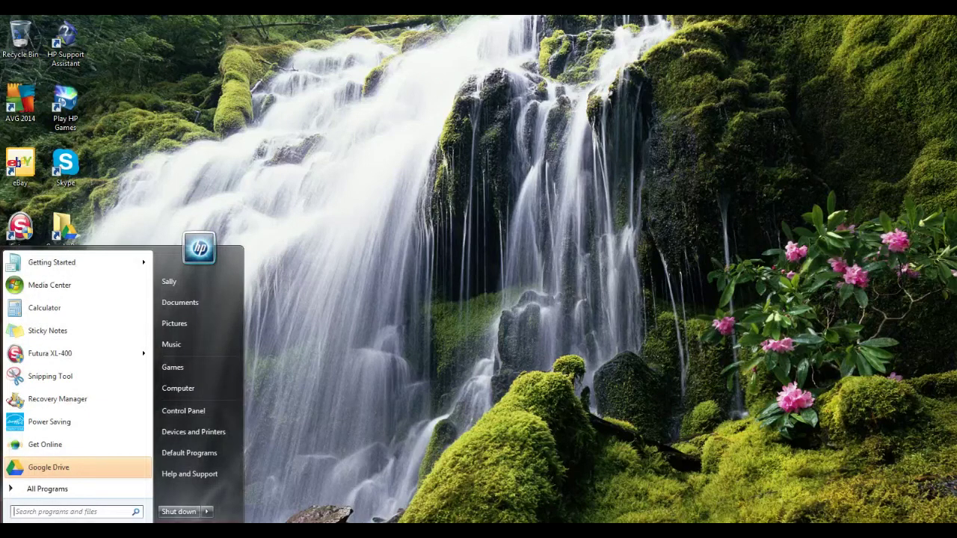
key(super)
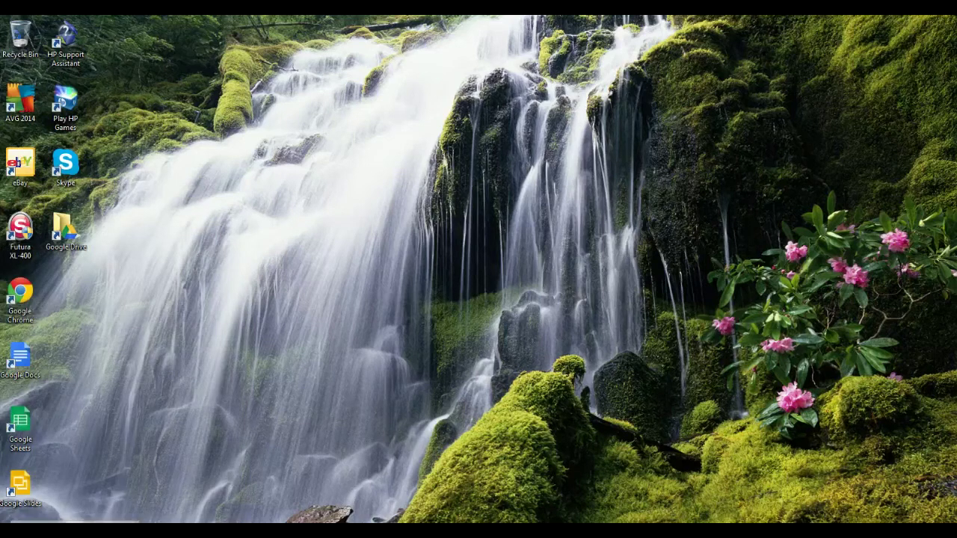
click(75, 523)
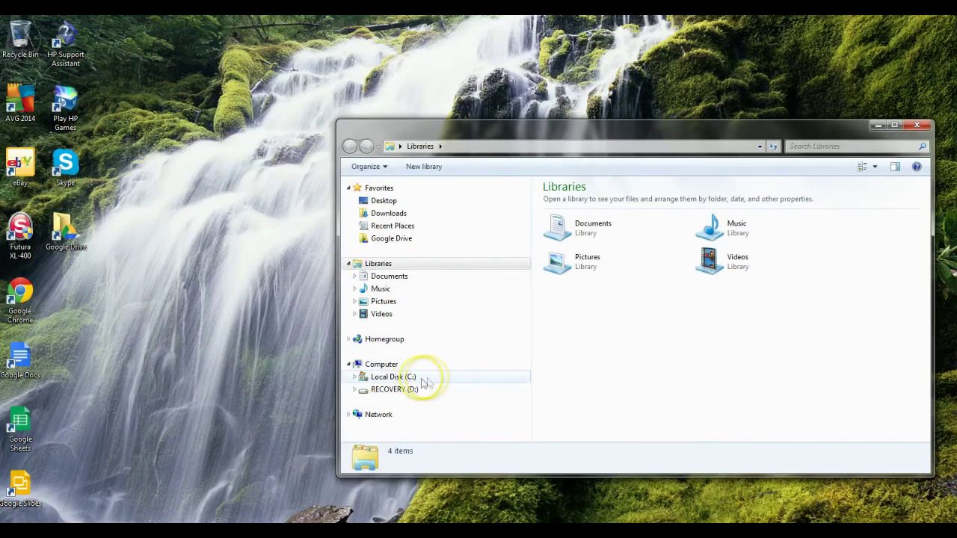
click(396, 377)
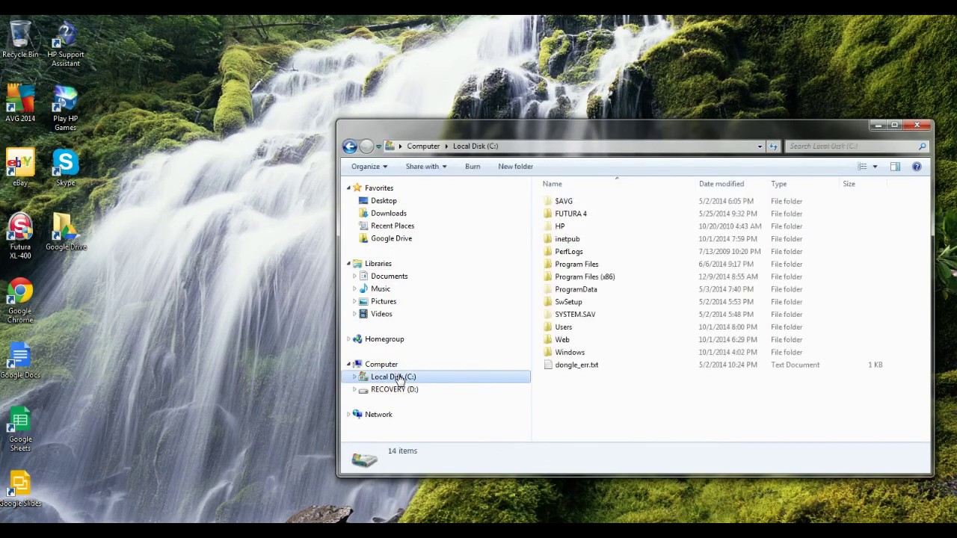
right_click(399, 377)
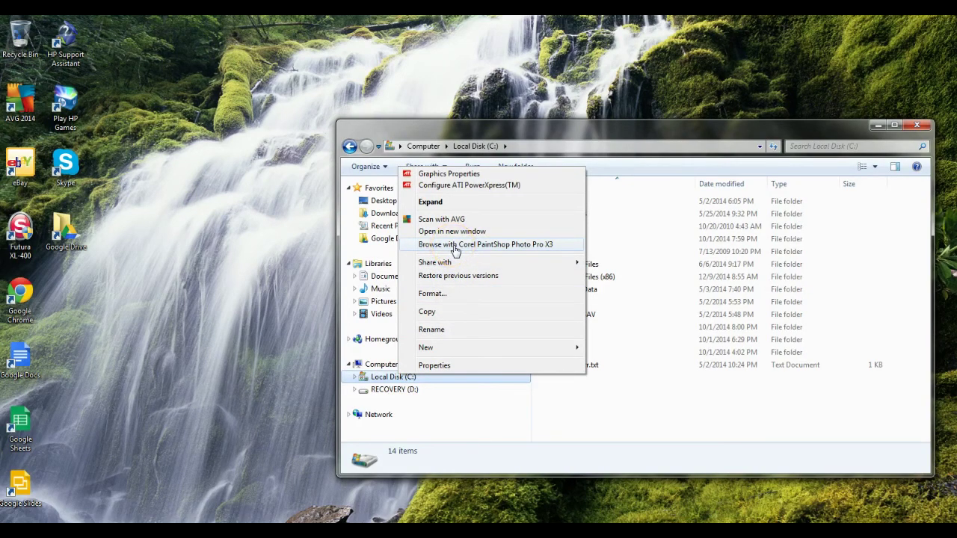
click(453, 437)
Step: Show the devices on the Network and start Map network drive from its context menu
right_click(388, 416)
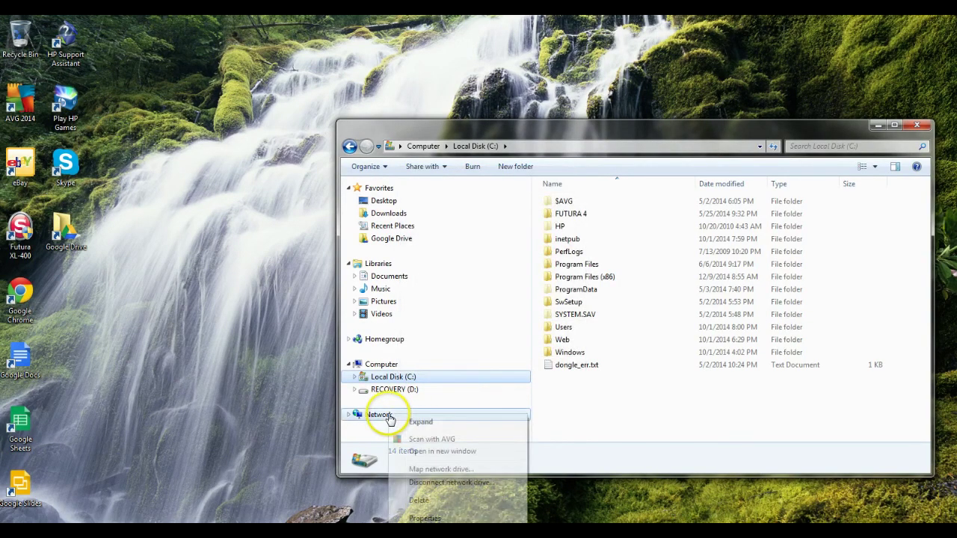
click(378, 417)
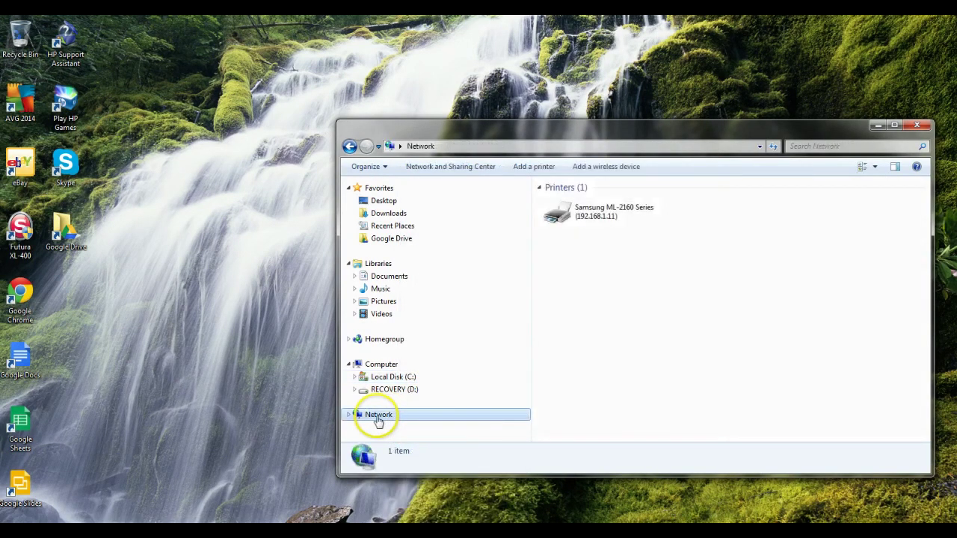
right_click(370, 418)
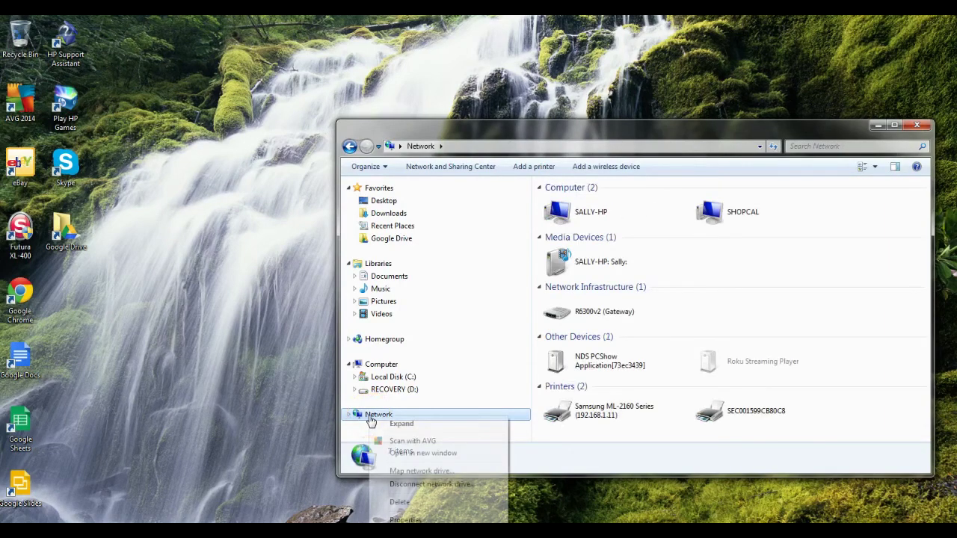
click(408, 471)
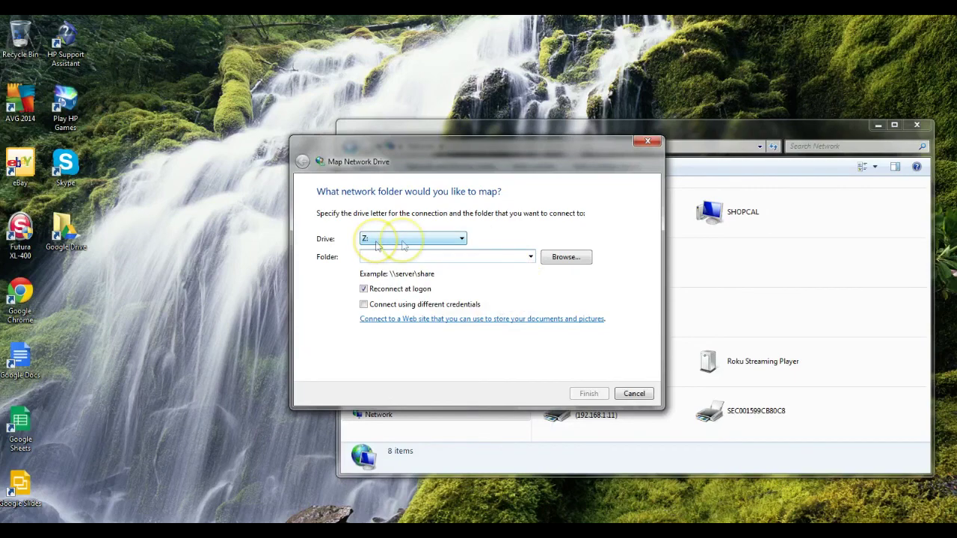
Step: Browse the local computer's c share down to the user's profile folder under Users
click(565, 257)
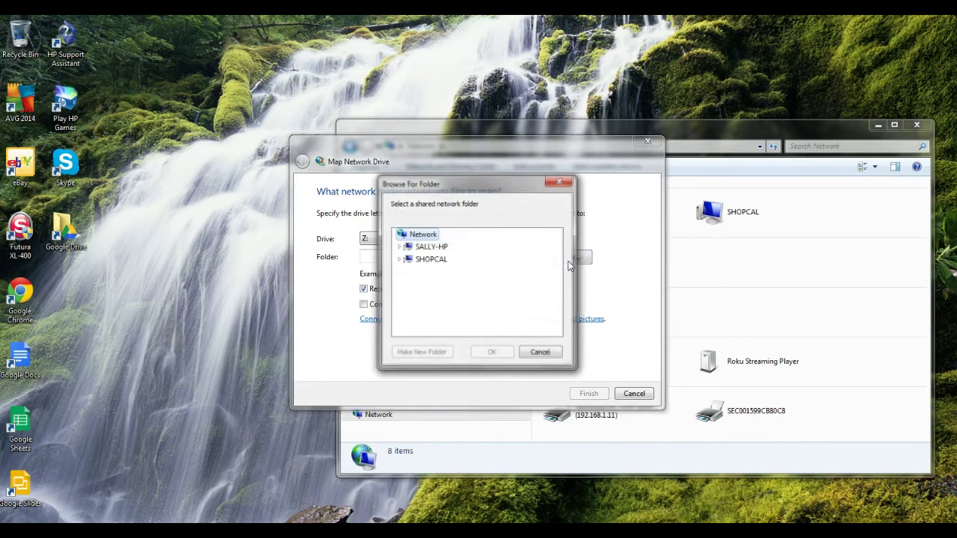
click(411, 249)
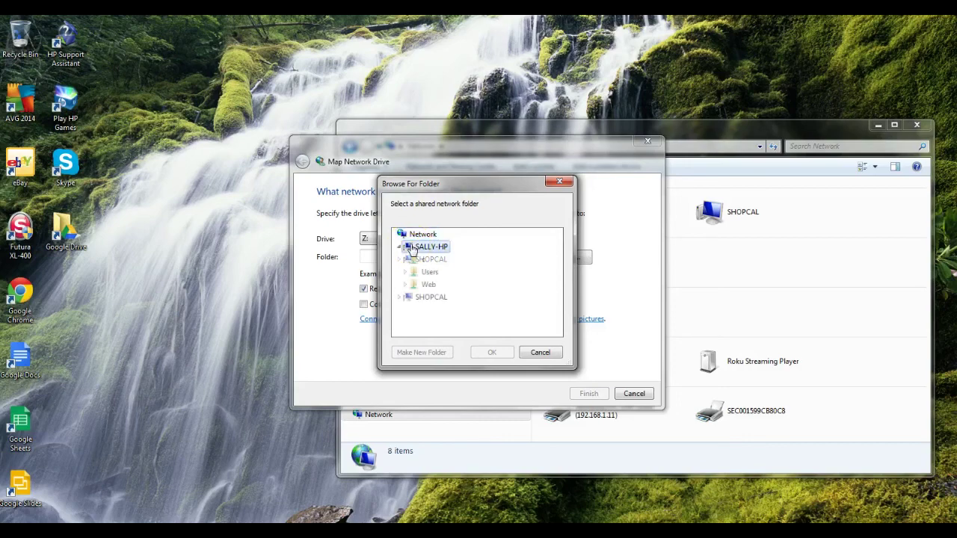
click(410, 261)
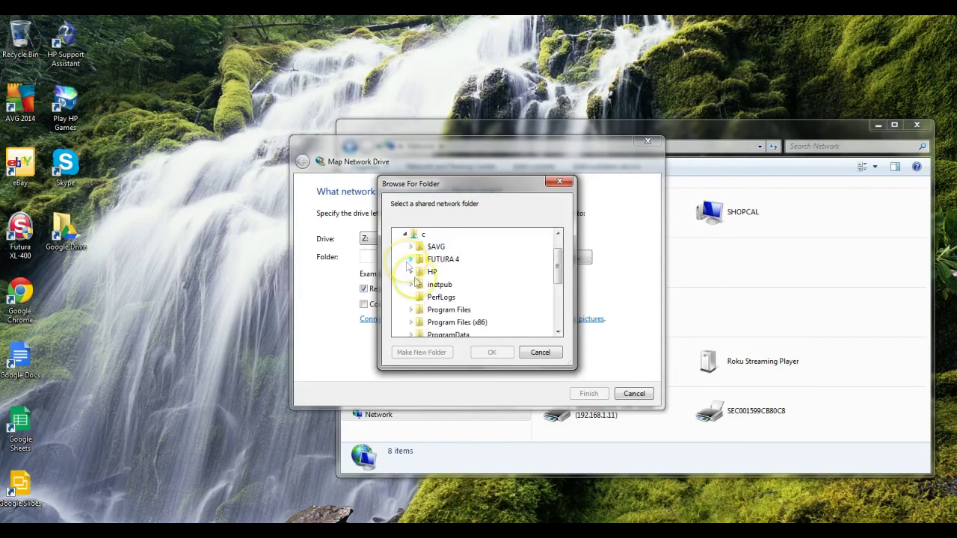
scroll(429, 296, down, 4)
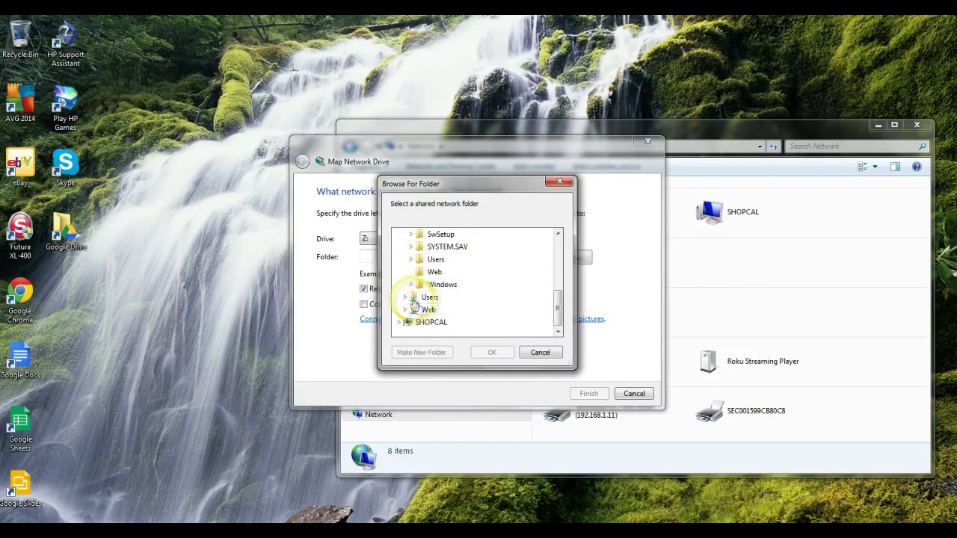
click(407, 298)
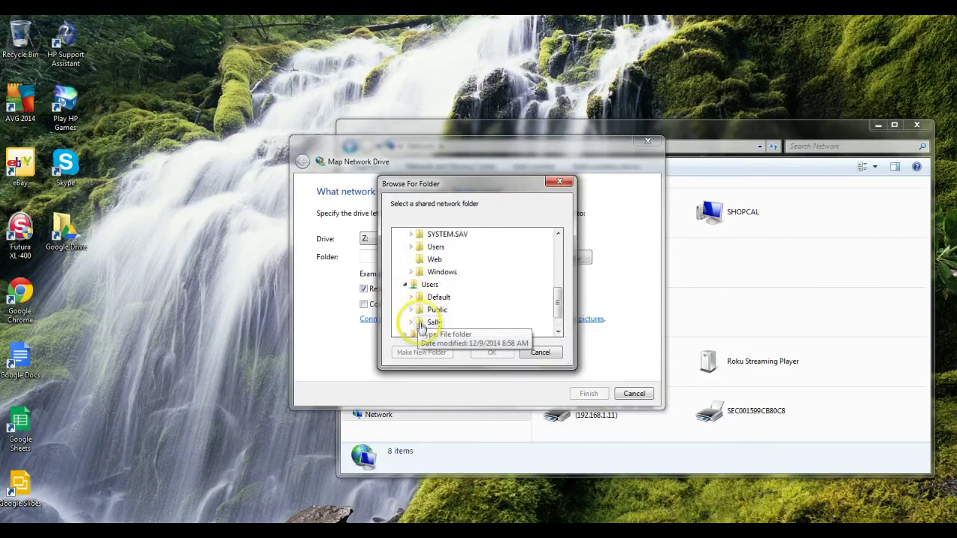
click(412, 326)
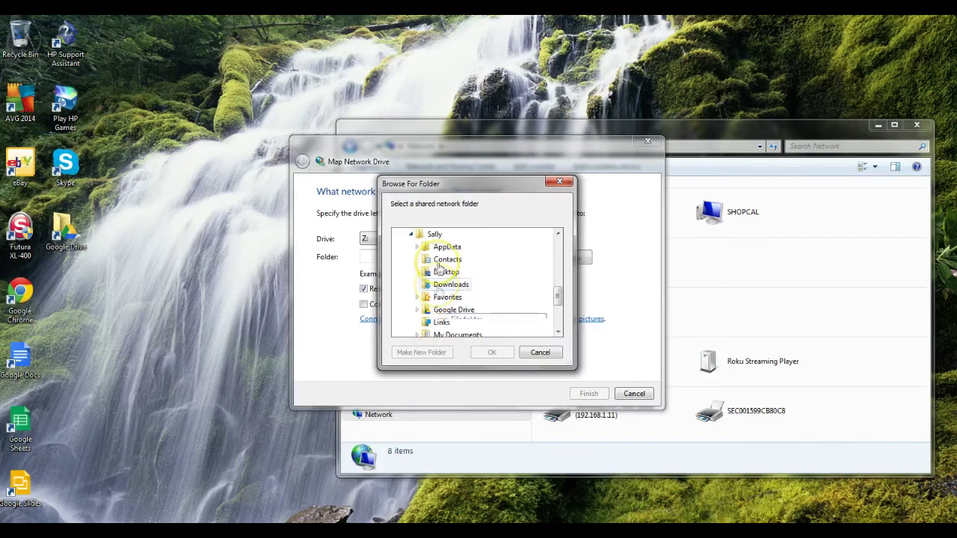
Step: Map drive Z: to the Google Drive folder, then minimise the Google Drive and Network windows
click(455, 311)
click(488, 353)
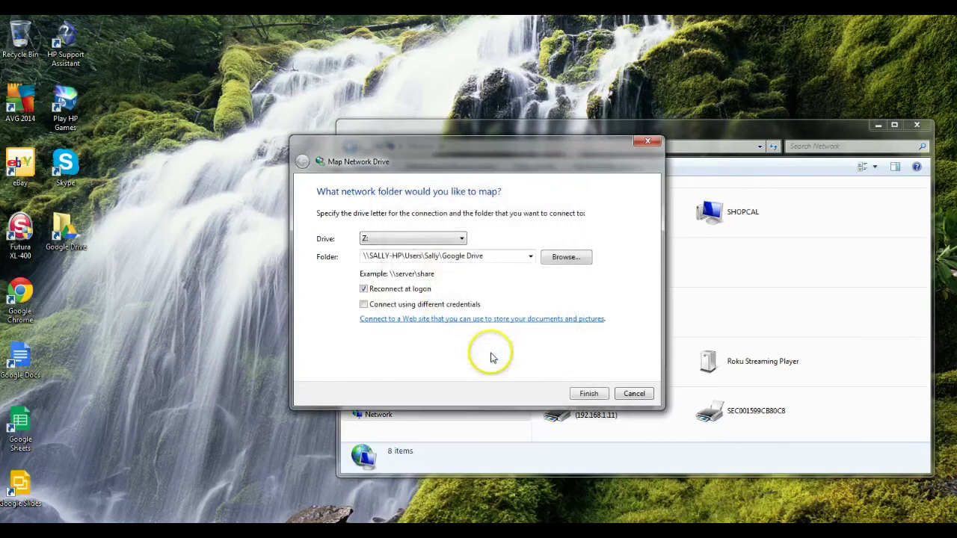
click(590, 392)
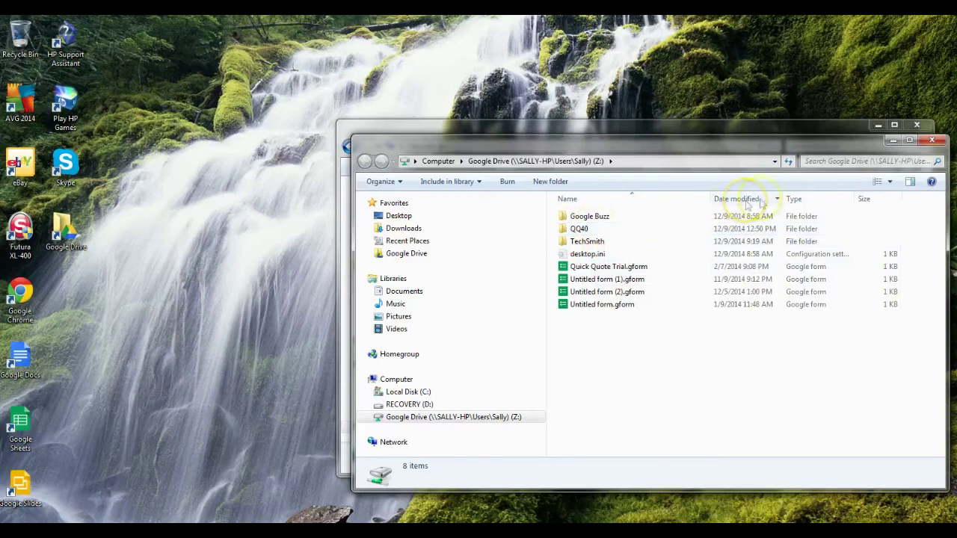
click(890, 139)
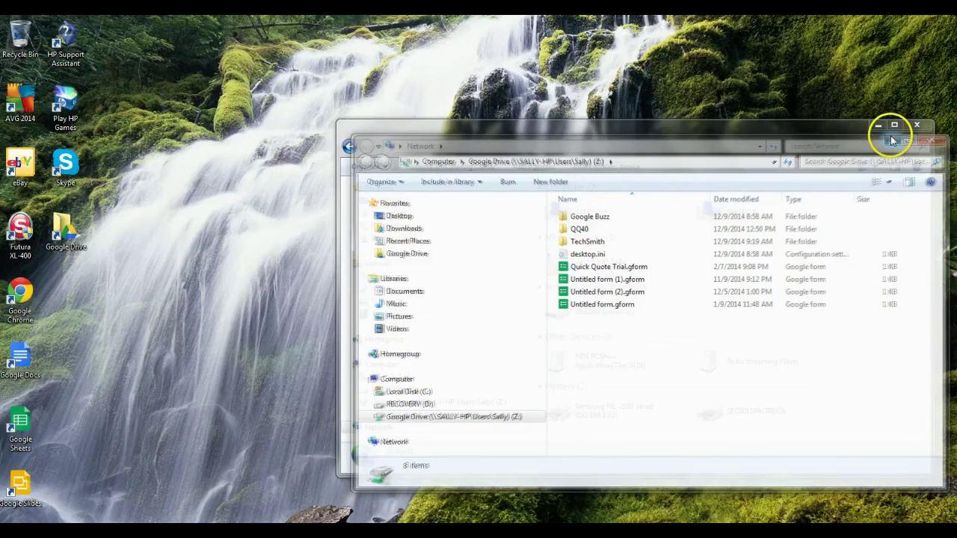
click(878, 126)
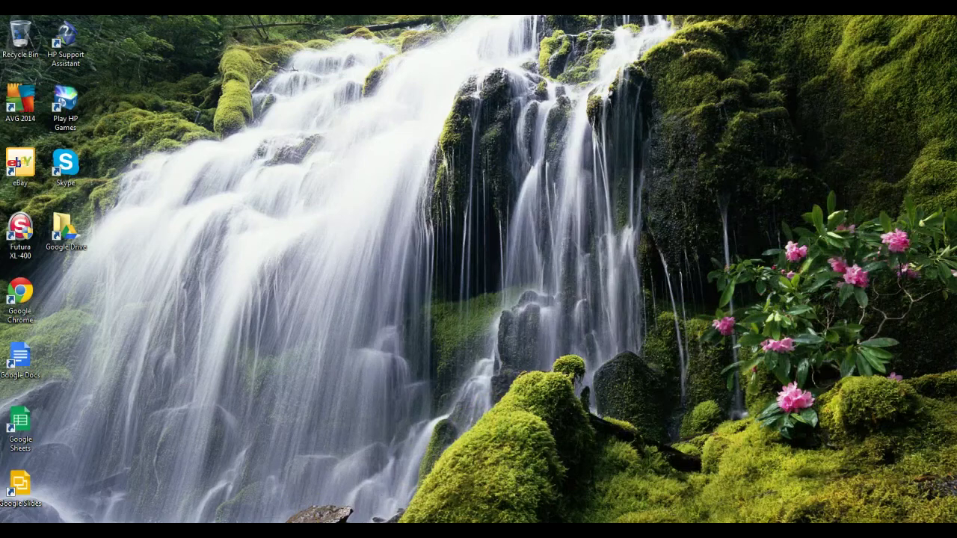
Step: Restore the ShopCal Software page in Chrome and download the Workstation installer, QQ40WS_Setup.zip
click(295, 522)
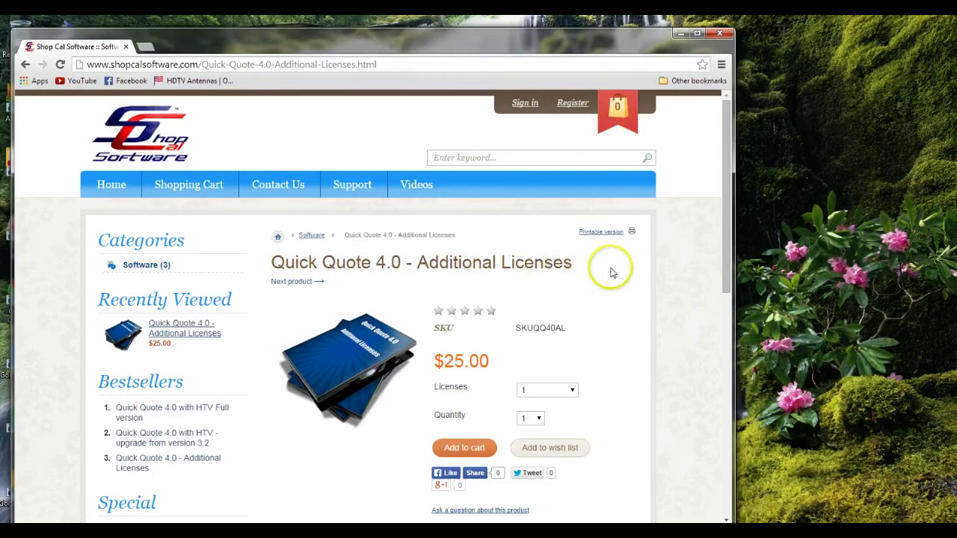
scroll(611, 271, down, 2)
scroll(611, 270, down, 2)
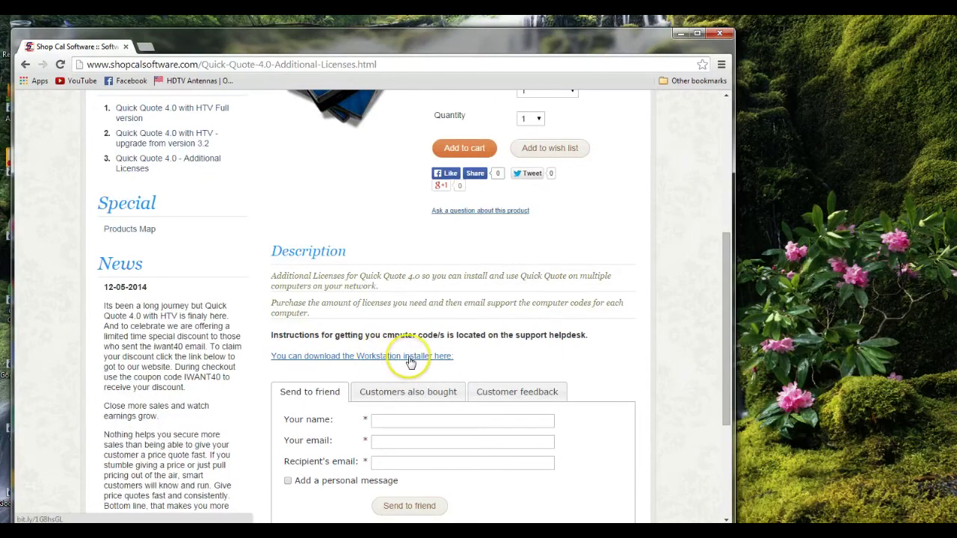
click(411, 362)
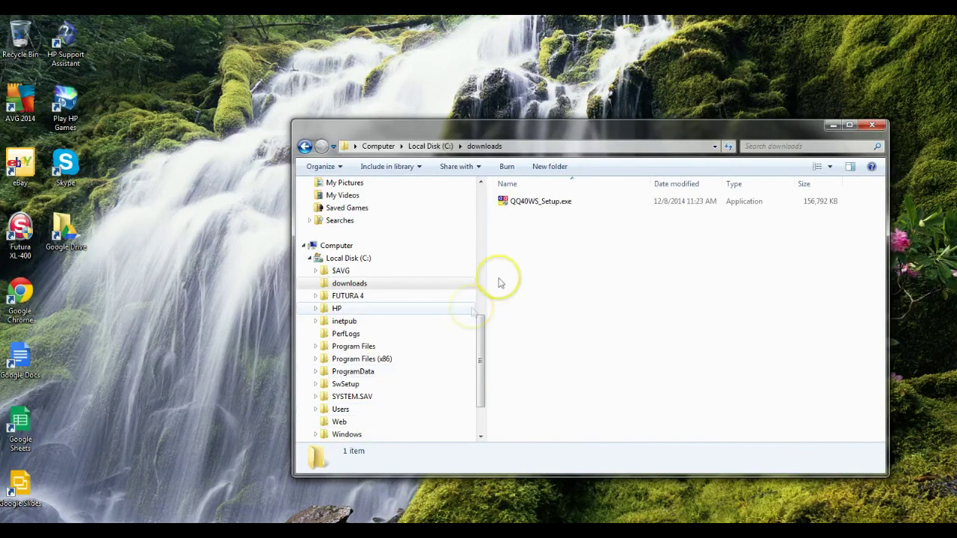
Step: Run QQ40WS_Setup.exe, accept the QQ40 licence, and install QQ40 into C:\QQ40
click(534, 200)
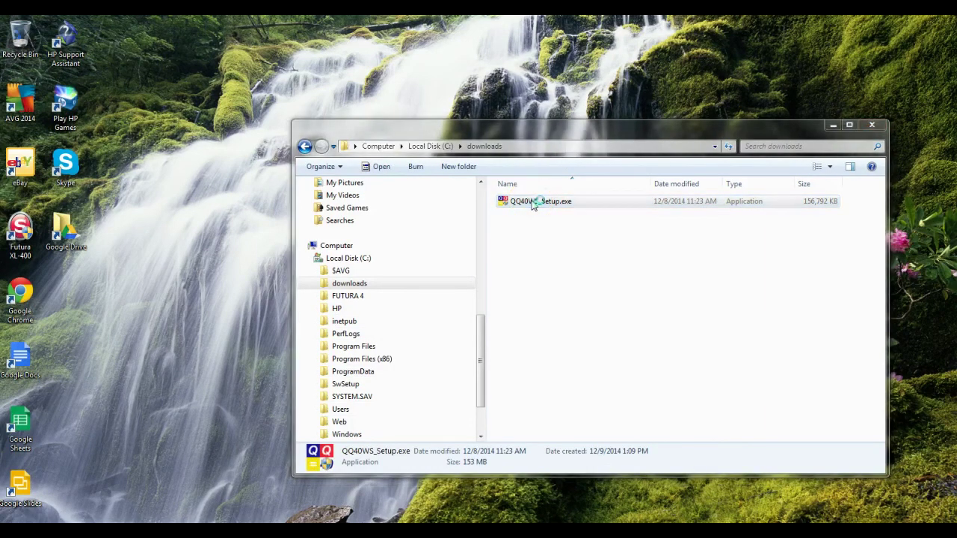
click(640, 332)
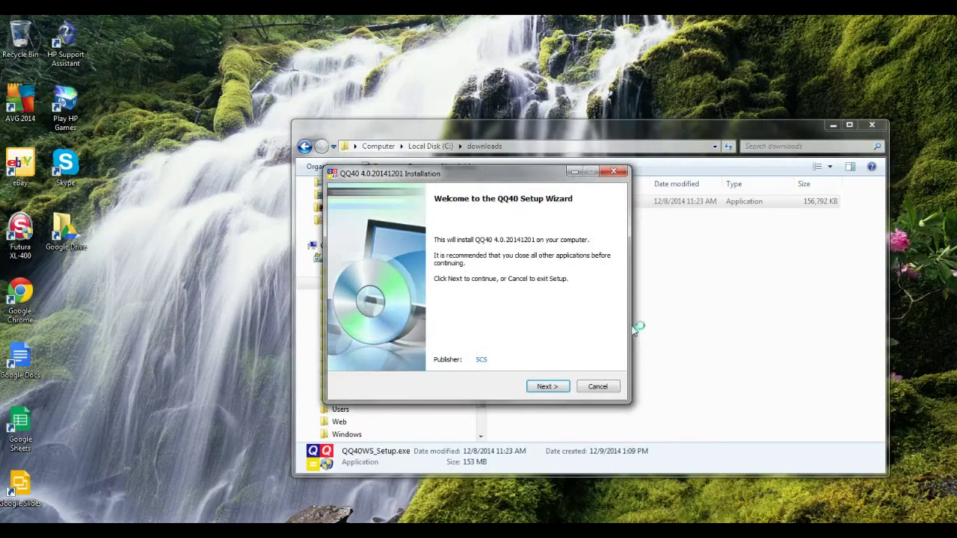
click(549, 386)
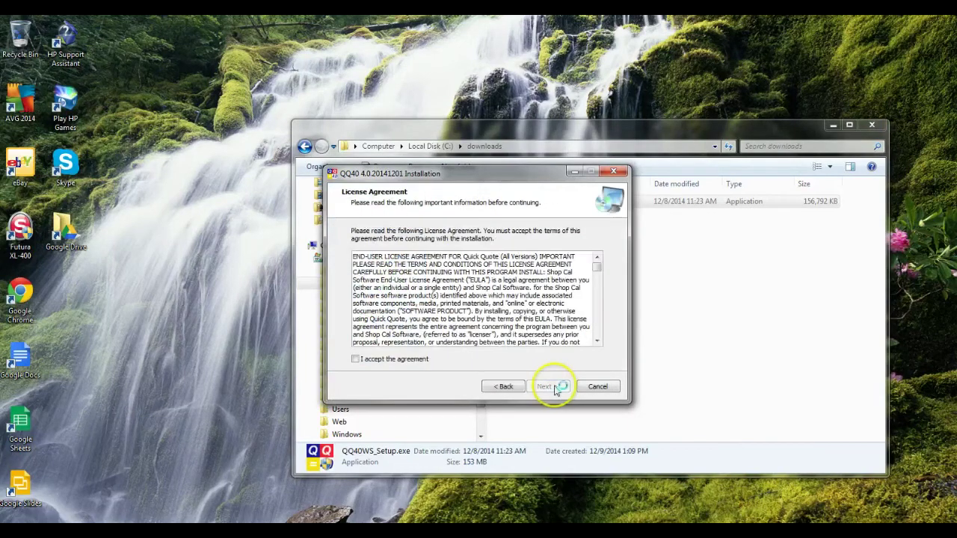
click(419, 362)
click(547, 387)
click(549, 387)
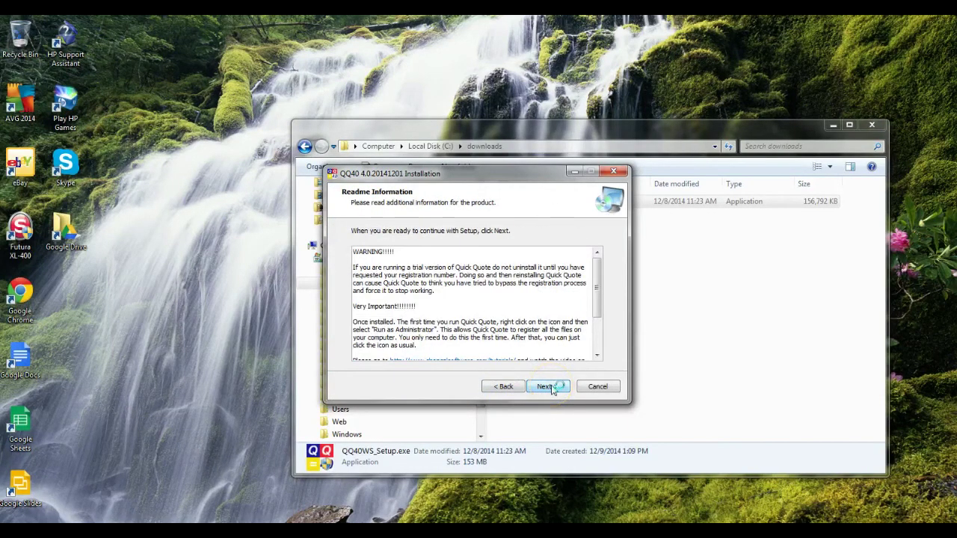
click(552, 388)
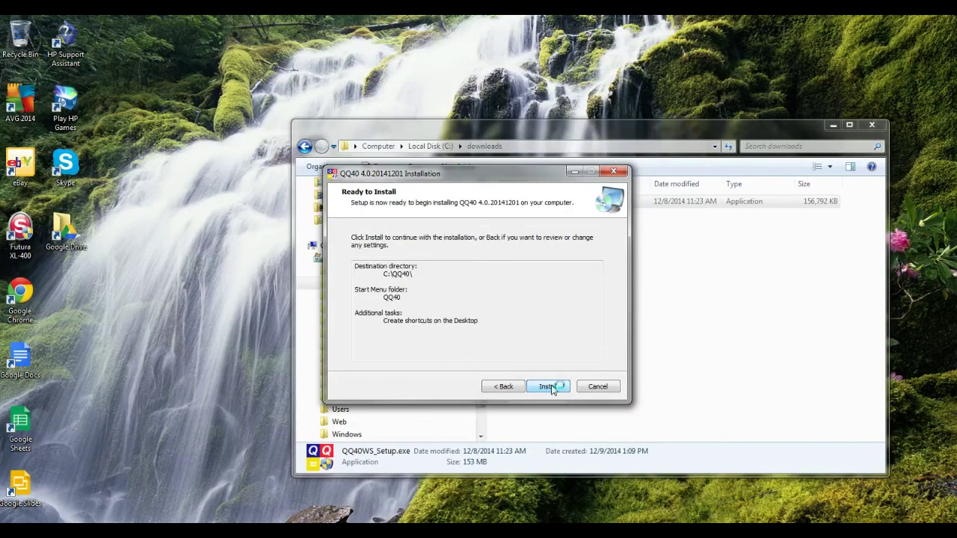
click(552, 388)
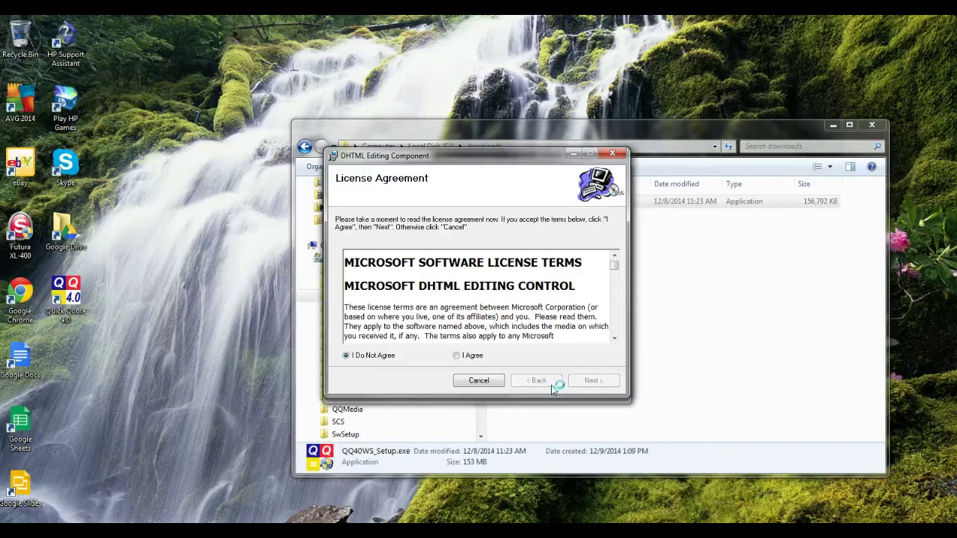
Step: Accept the Microsoft terms, install the DHTML Editing Component, and close its installer
click(457, 358)
click(587, 383)
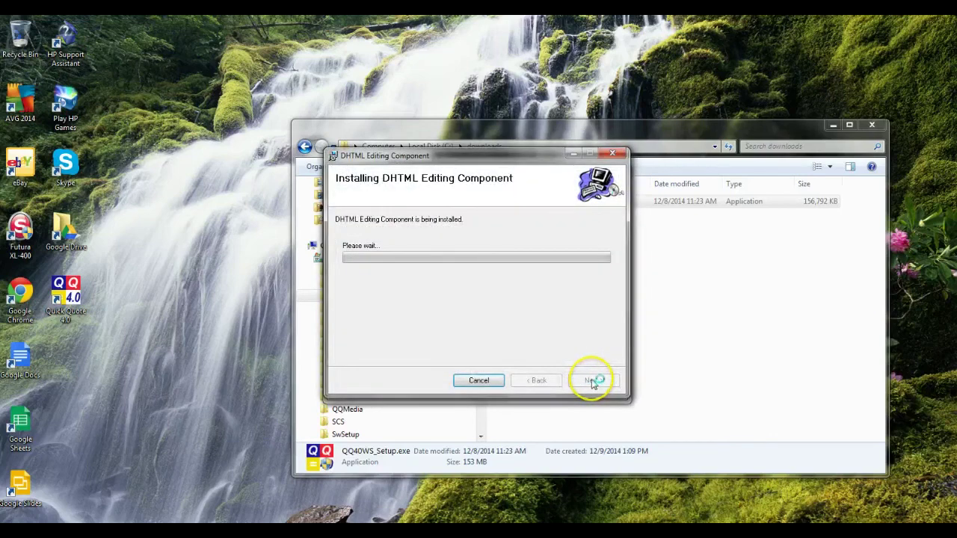
click(631, 403)
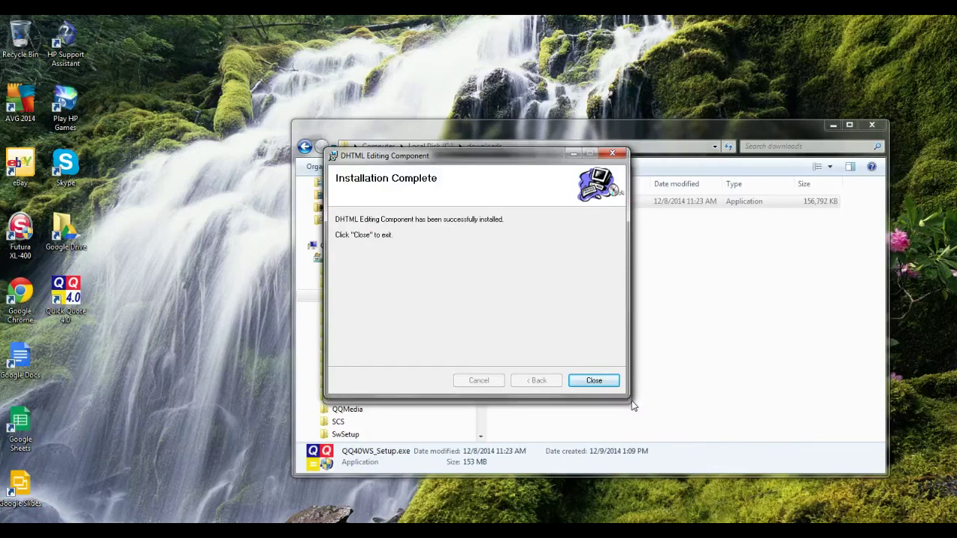
click(594, 381)
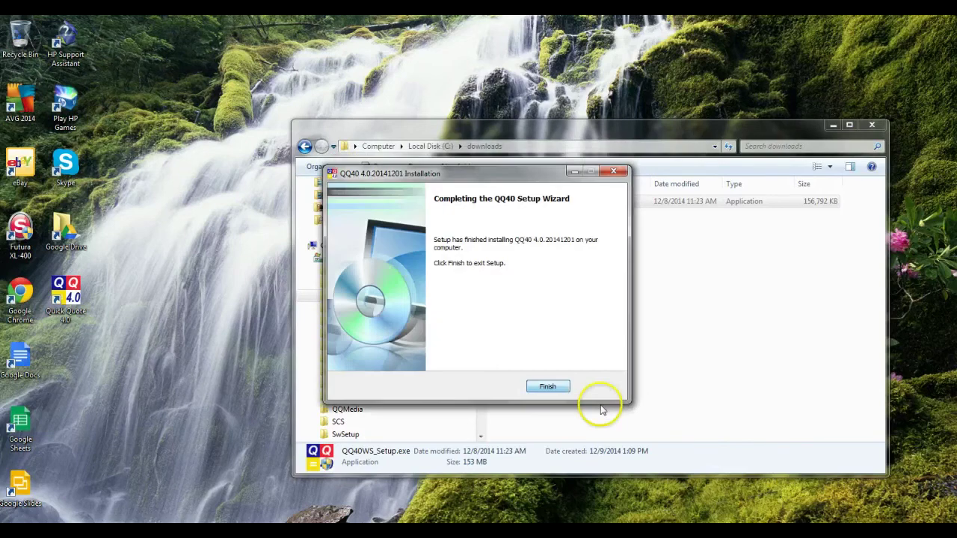
Step: Finish the QQ40 setup, minimise the downloads window, and run Quick Quote 4.0 as administrator
click(560, 387)
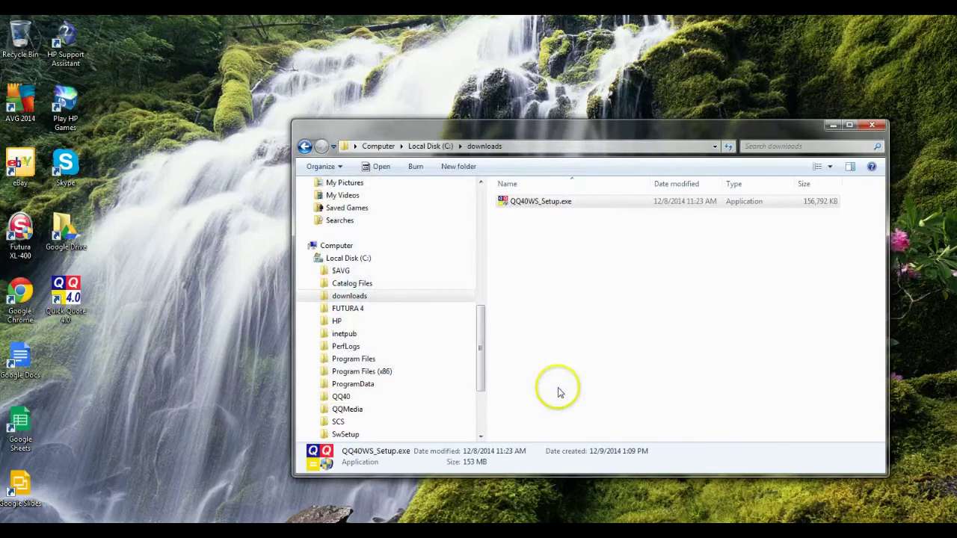
click(832, 126)
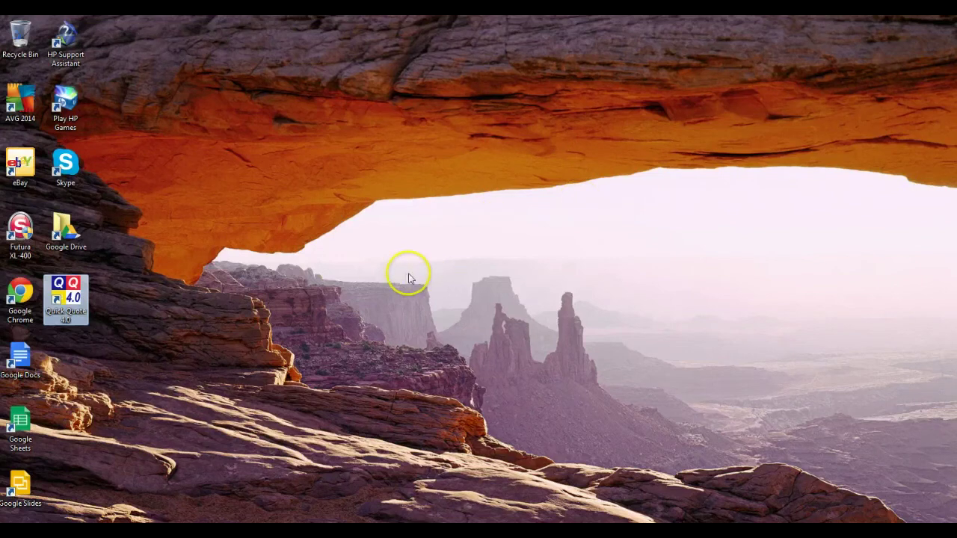
right_click(62, 297)
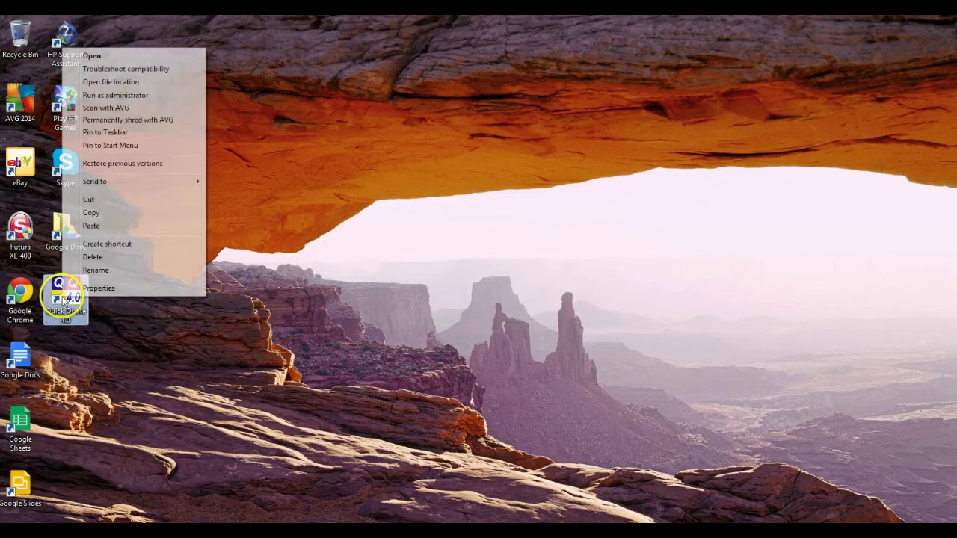
click(111, 95)
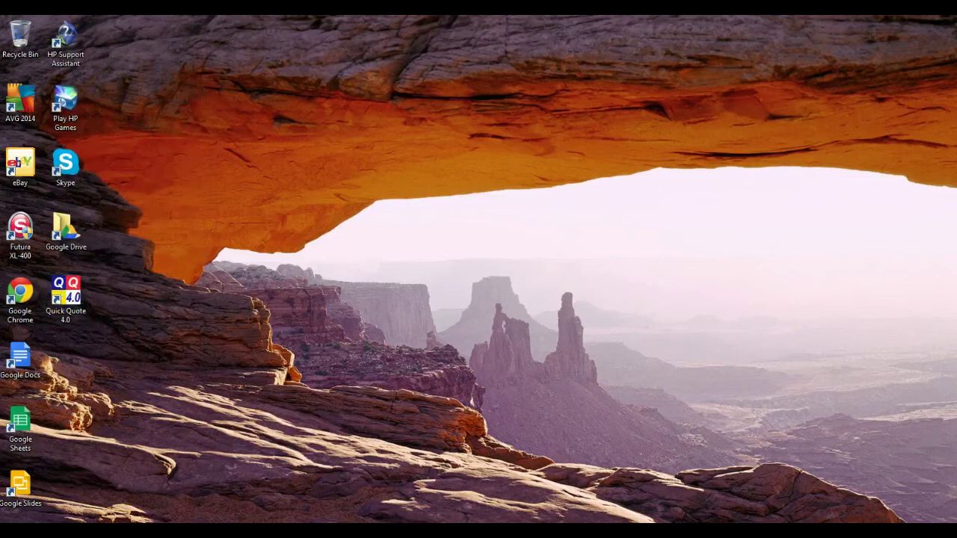
click(530, 295)
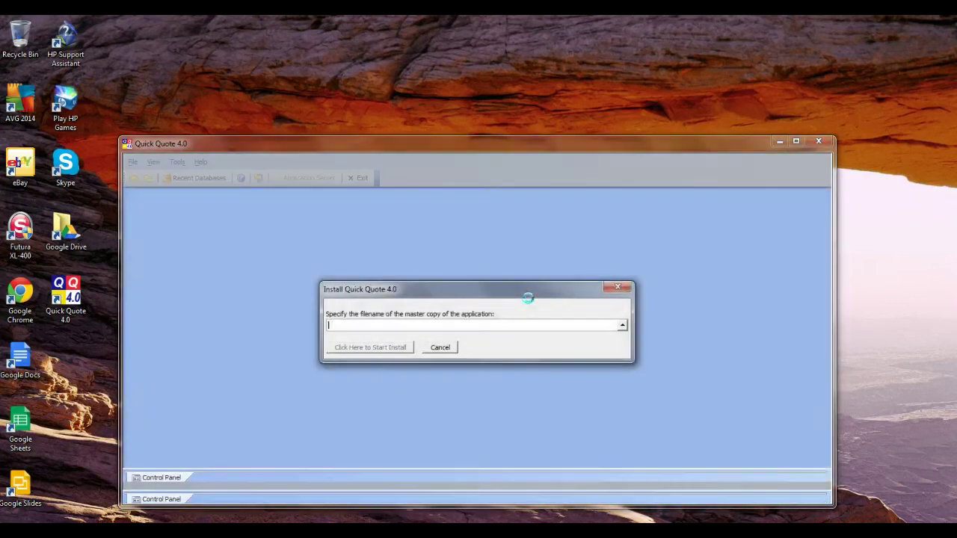
Step: Open the Select file picker from the Install dialog's master copy filename box
click(790, 160)
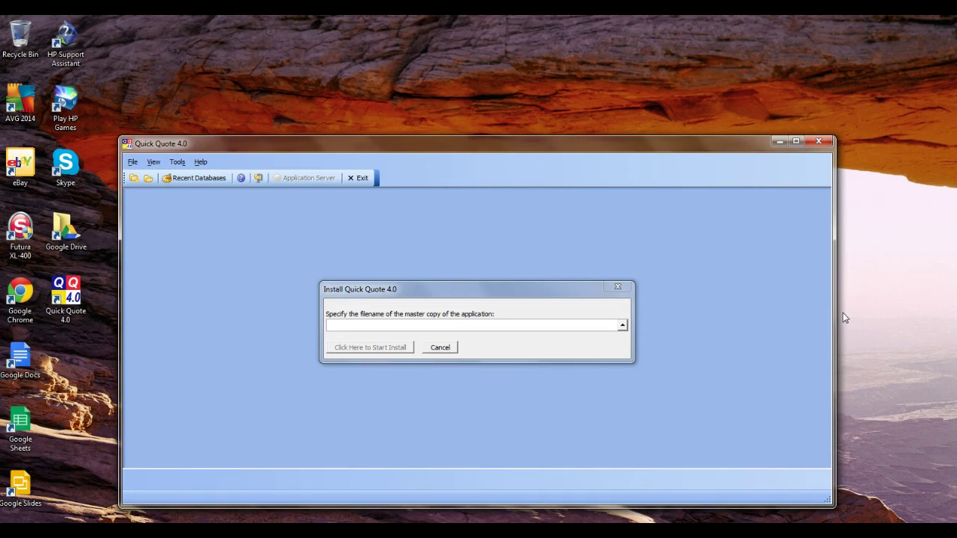
click(622, 326)
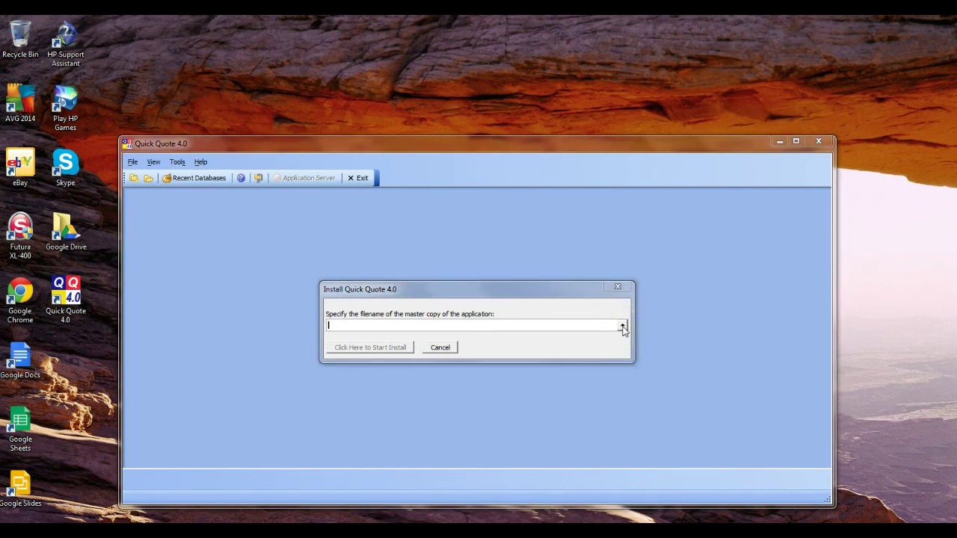
click(622, 326)
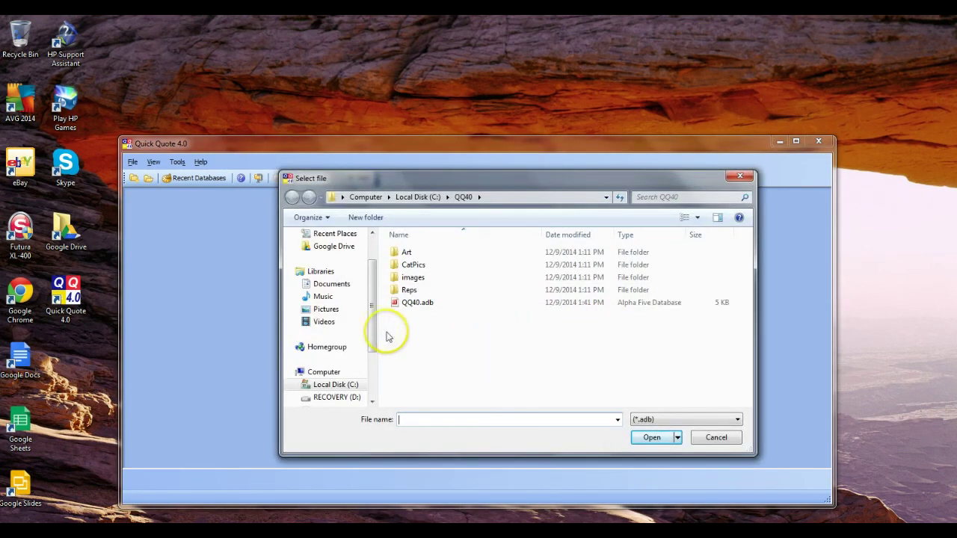
Step: Choose Z:\QQ40\QQ40.adb on Google Drive as the master copy and start the workstation install
drag(378, 331, 379, 359)
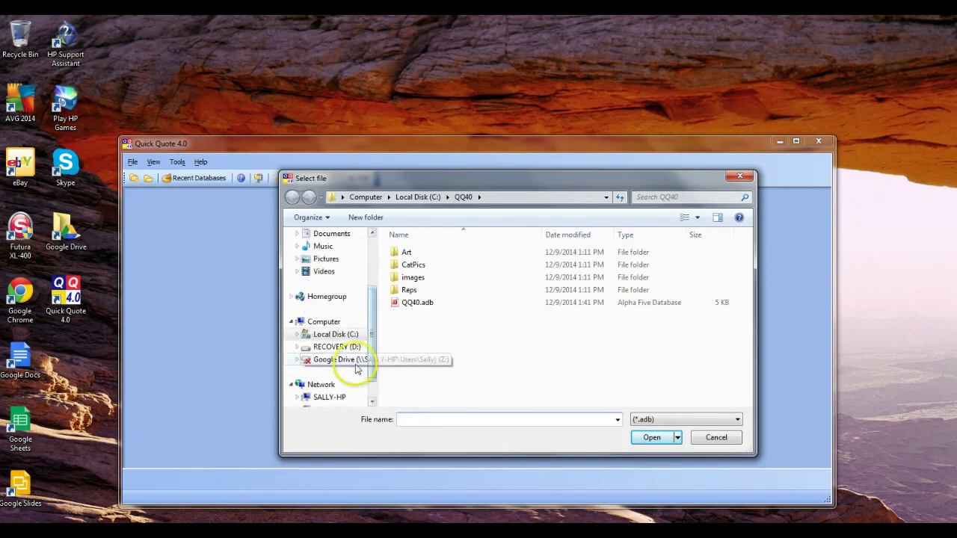
click(350, 362)
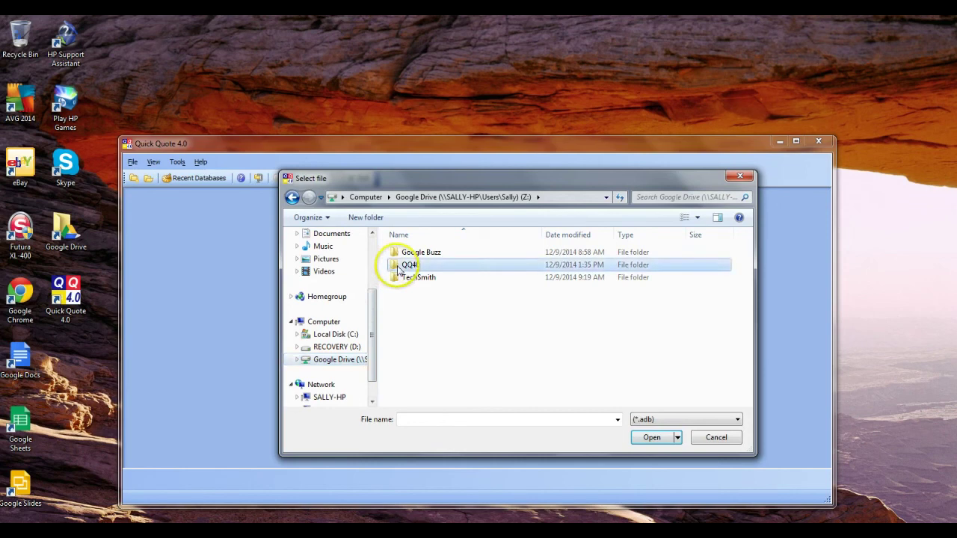
double_click(397, 265)
click(411, 303)
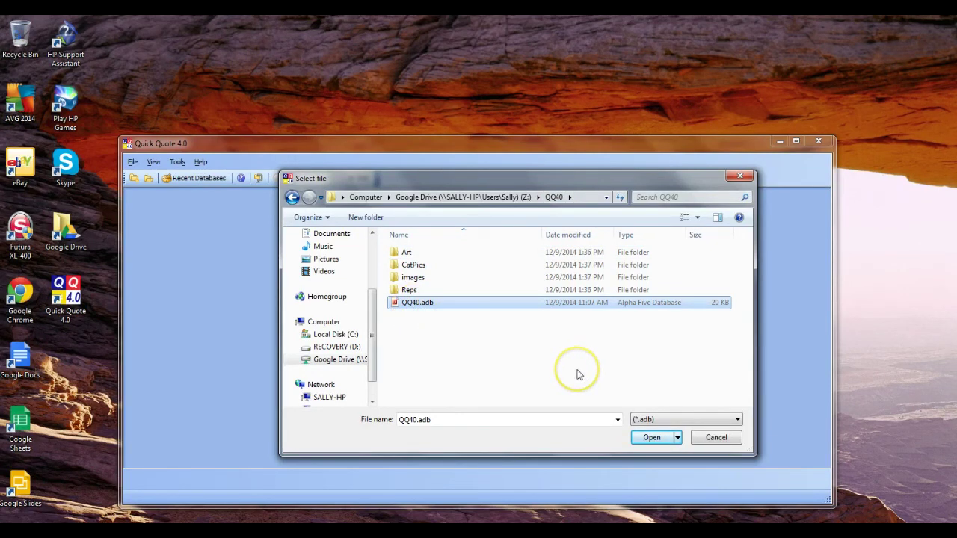
click(650, 439)
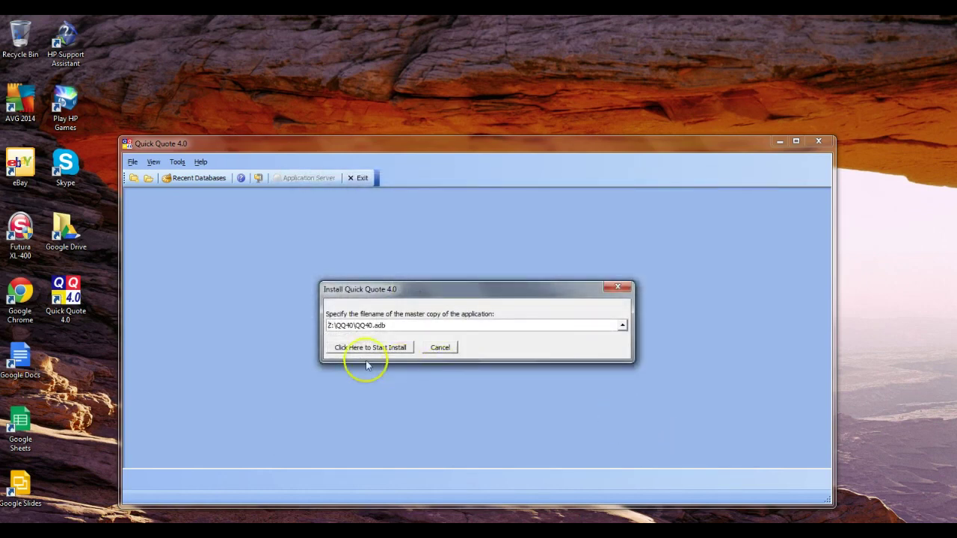
click(364, 353)
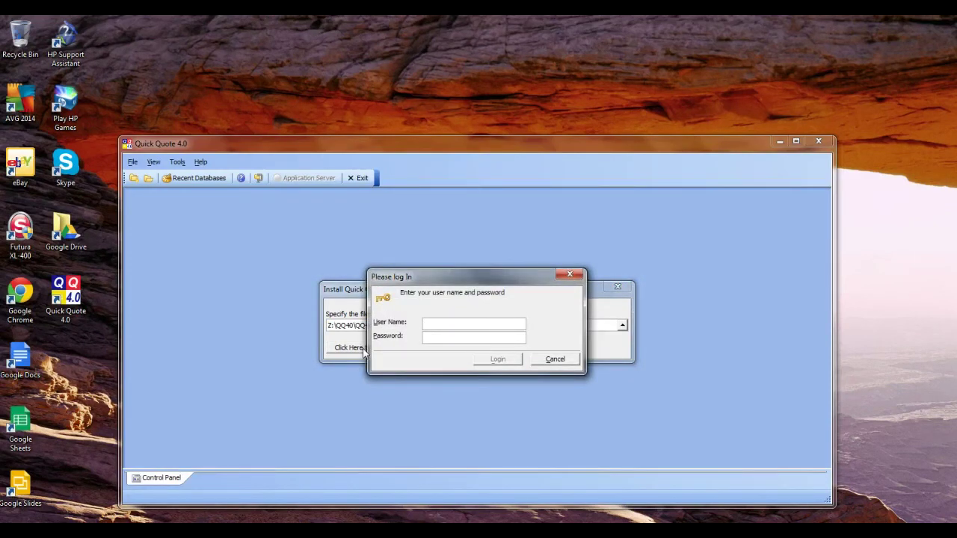
Step: Enter the user name and password in Please log In so the workstation install completes
key(Tab)
click(493, 359)
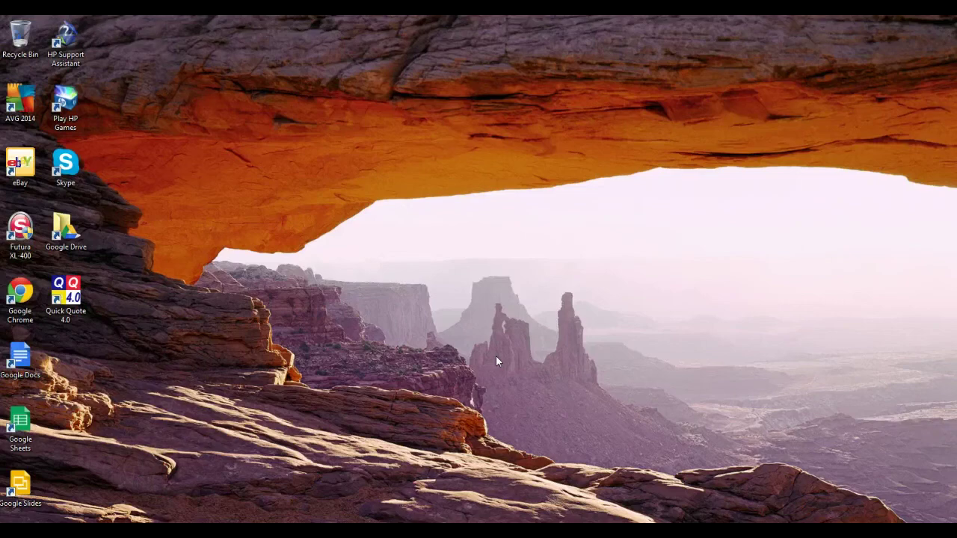
Step: Relaunch Quick Quote 4.0 from the desktop icon and enter the user name and password
double_click(66, 292)
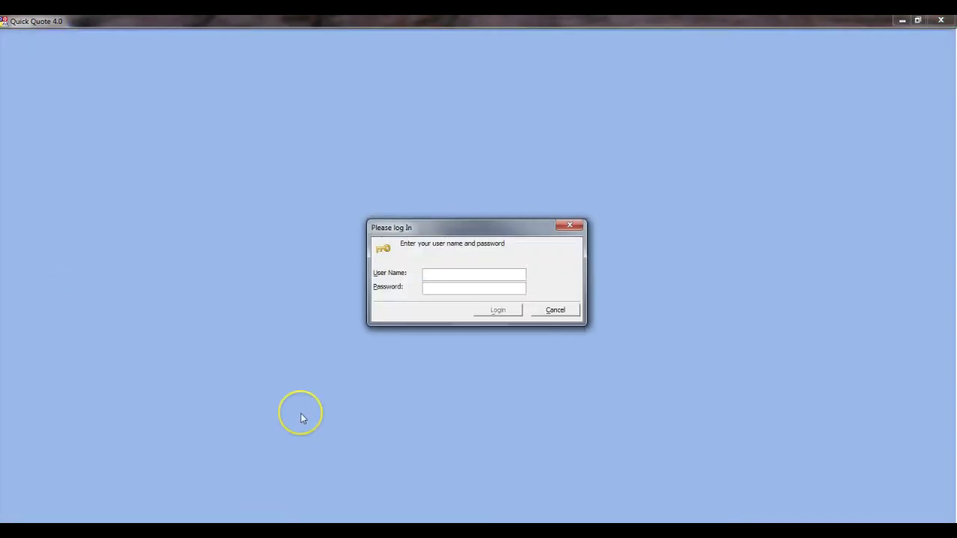
text(scm)
key(Tab)
text(**)
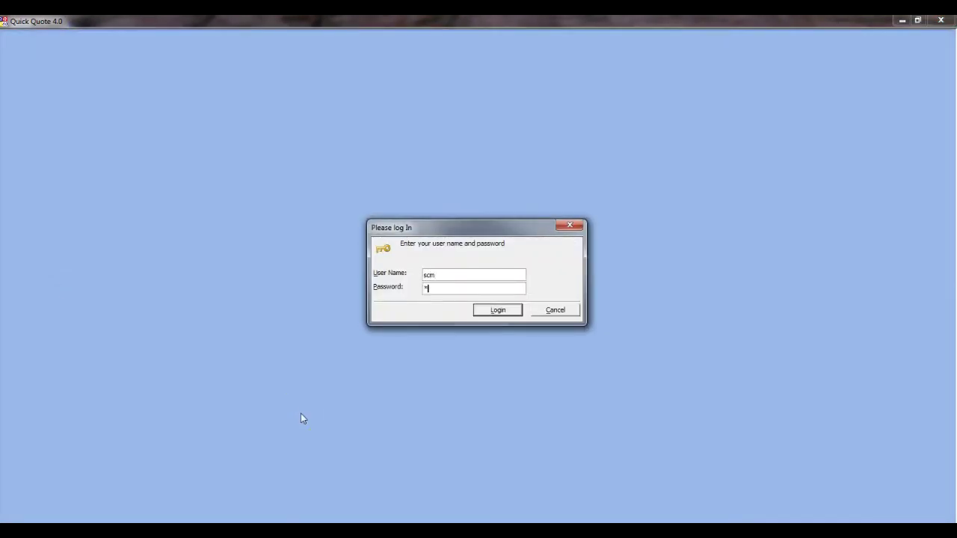
text(*)
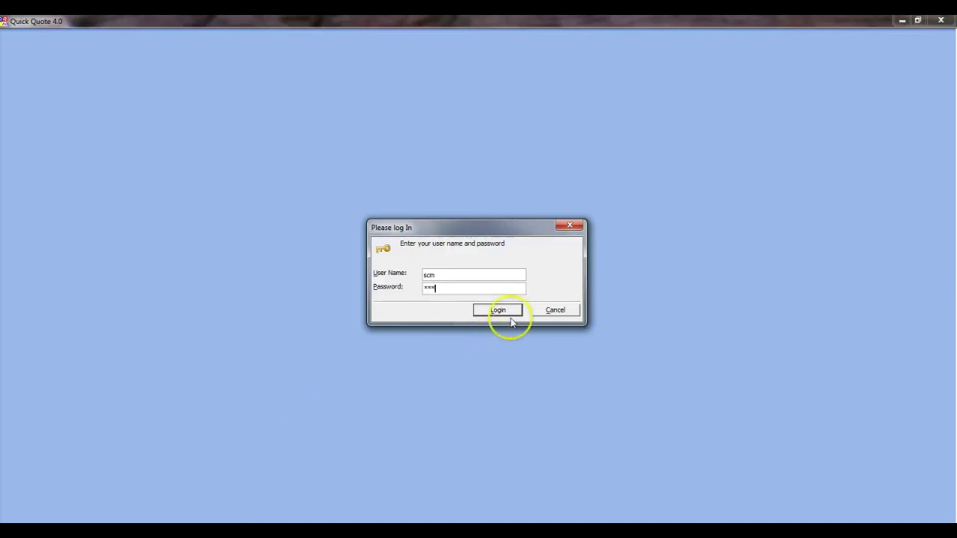